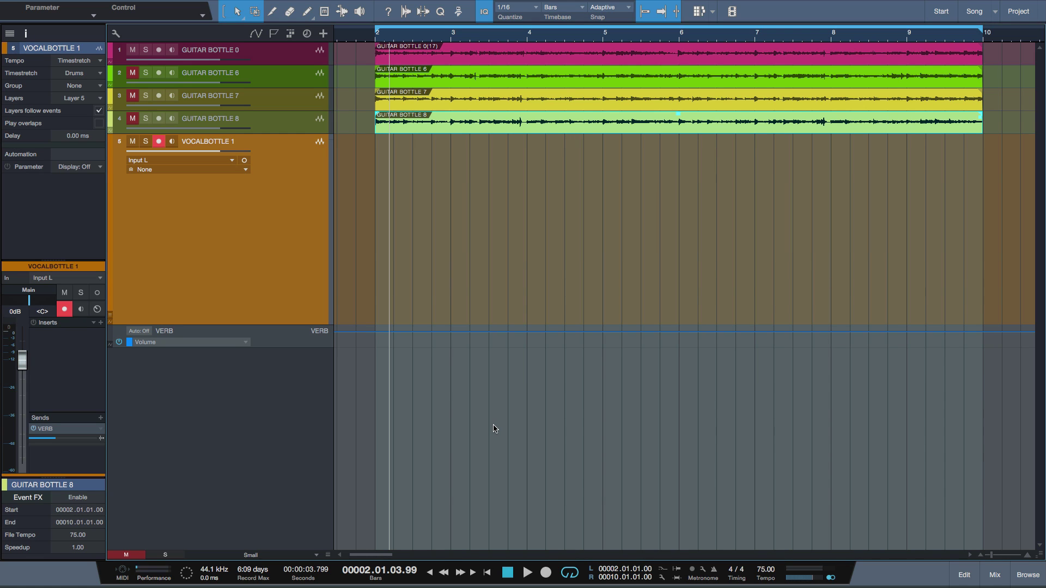
Expand the take layers of the VOCALBOTTLE 1 vocal track
right_click(271, 288)
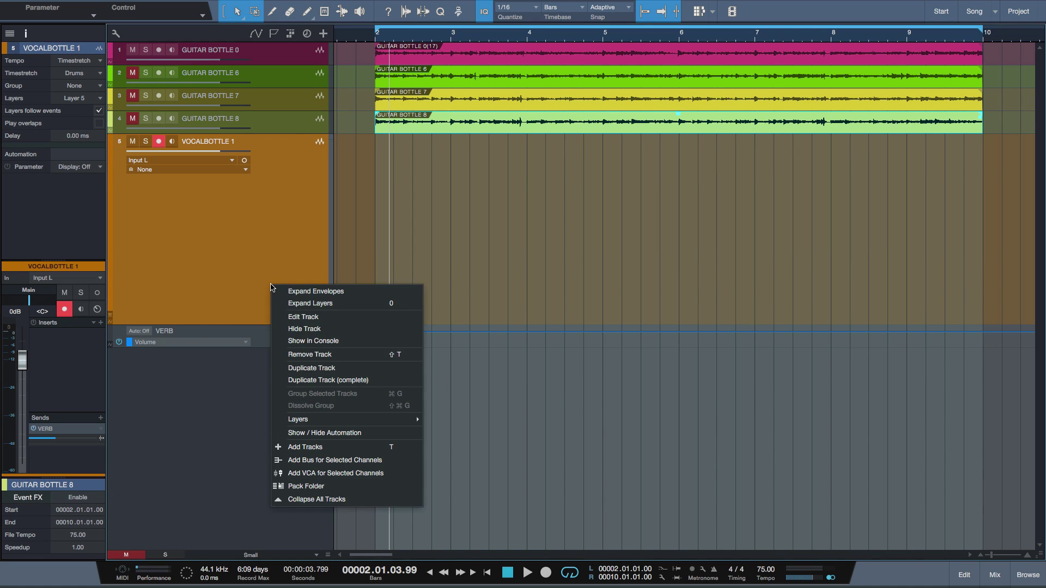
click(301, 304)
scroll(393, 258, down, 3)
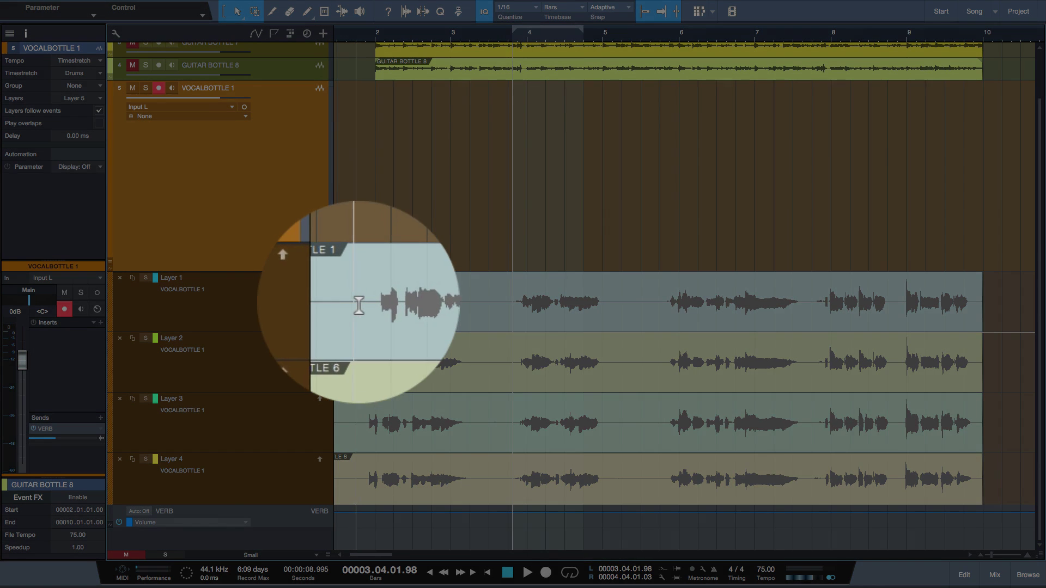
Comp the opening from Layer 1, bar 4 from Layer 2, bars 6–7 from Layer 3, bars 8–9 from Layer 4
drag(355, 302, 469, 304)
drag(502, 365, 607, 365)
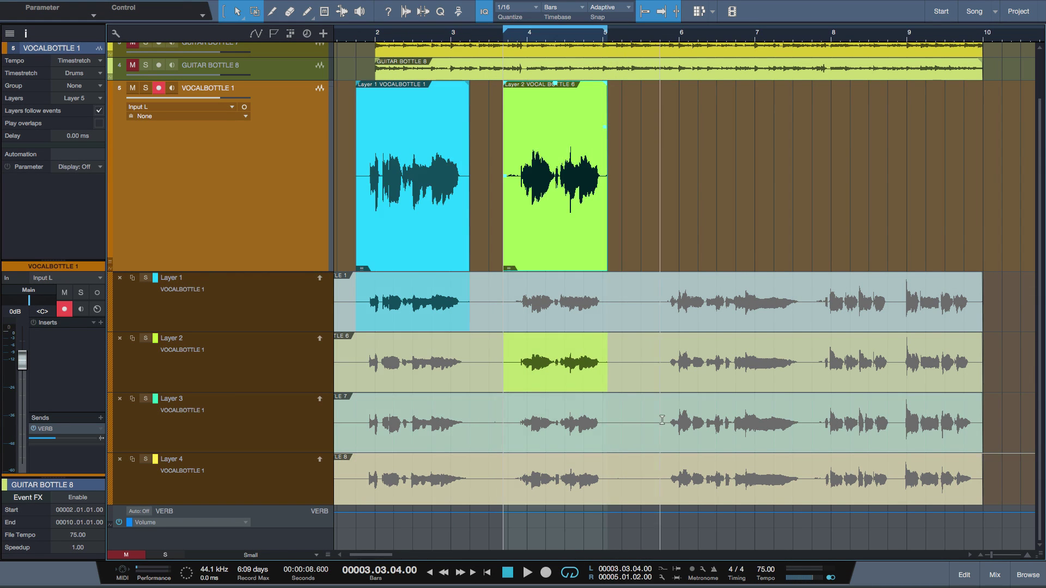
drag(650, 423, 806, 428)
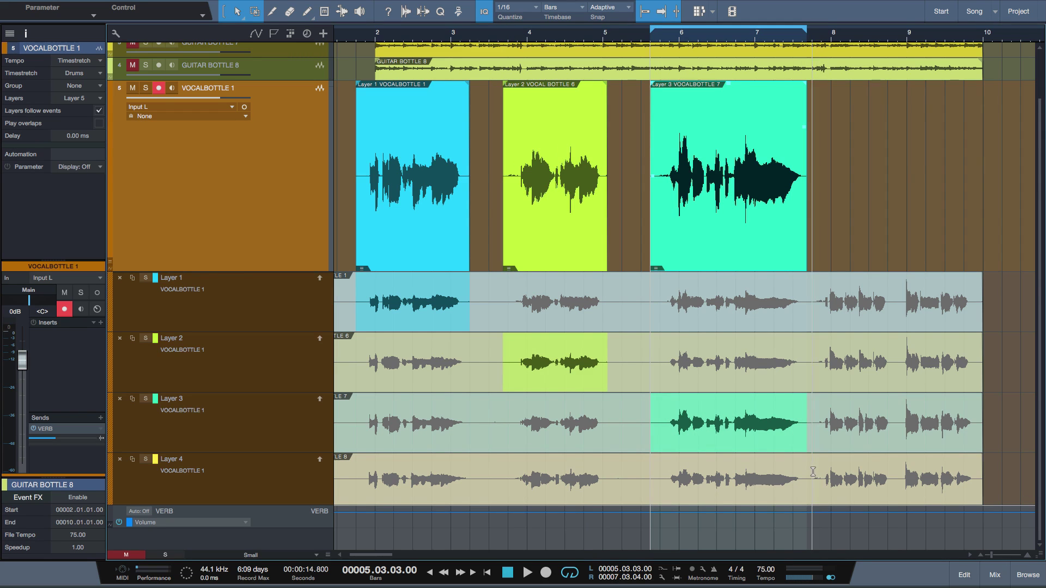
drag(812, 473, 974, 451)
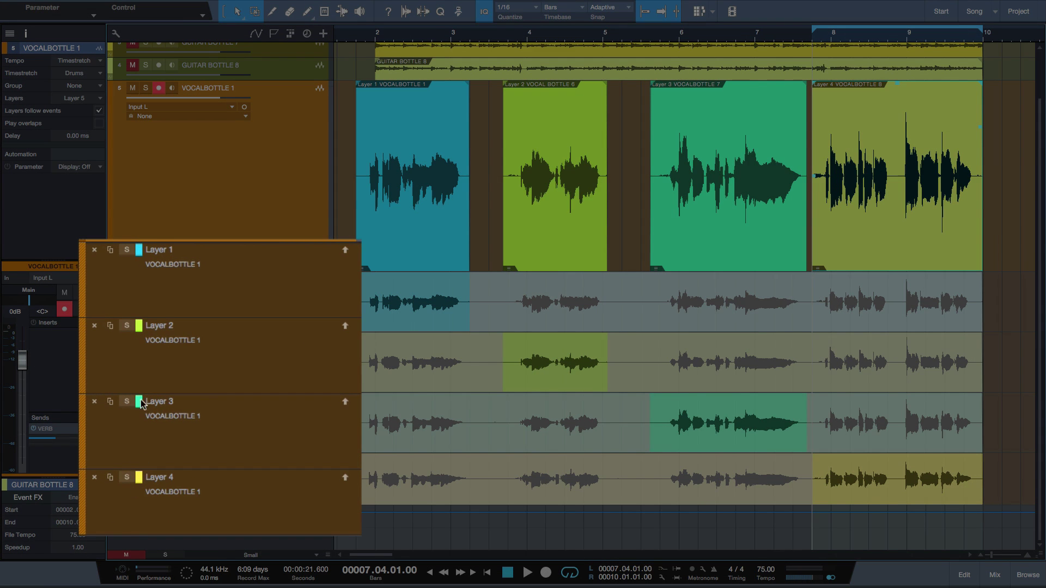
Colour Layer 2 red and Layer 4 white
click(139, 325)
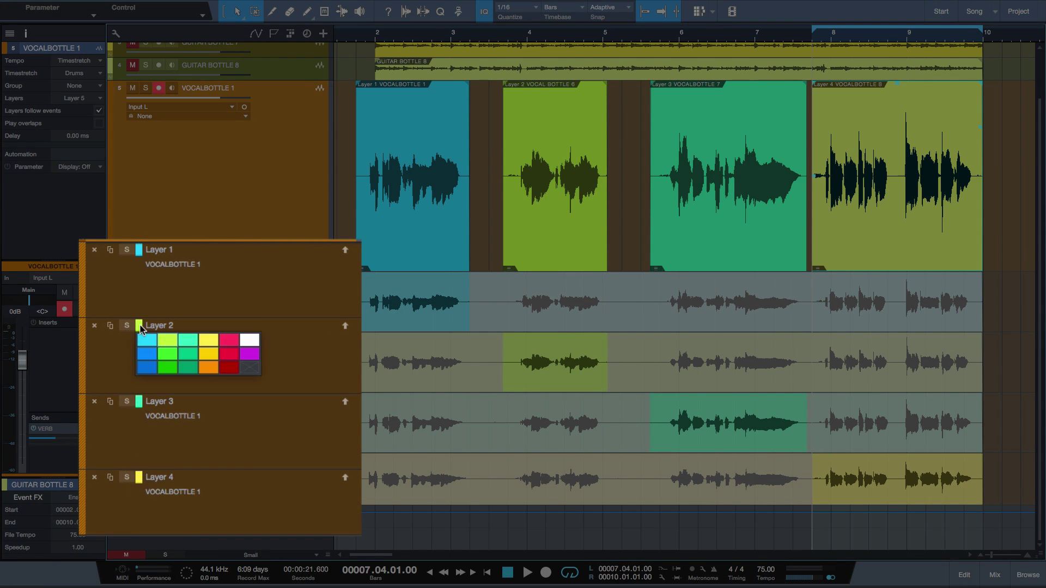
click(229, 354)
click(139, 477)
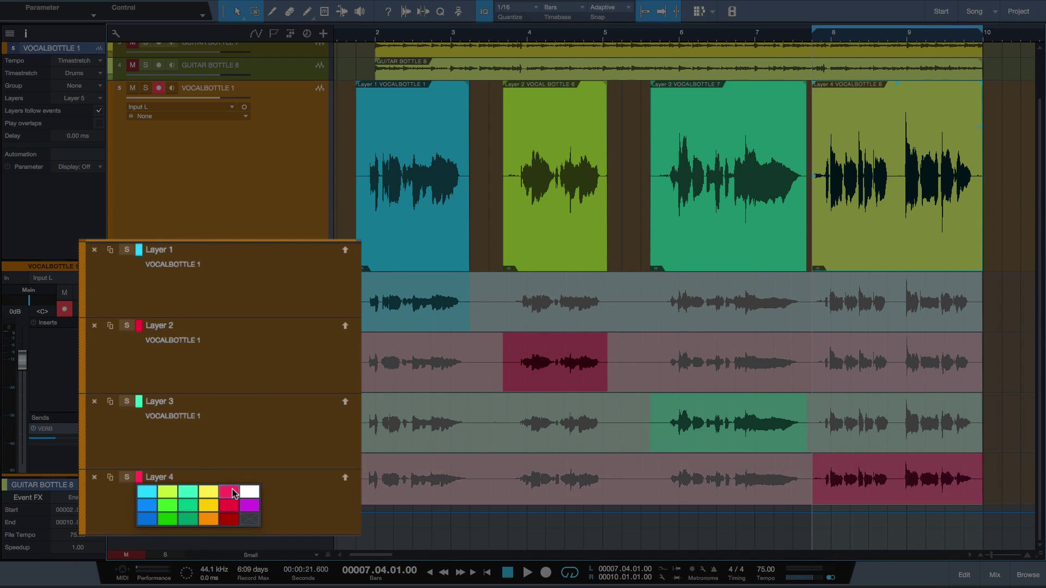
click(249, 494)
Close the floating layers panel and select the comped phrase at bar 4
click(392, 523)
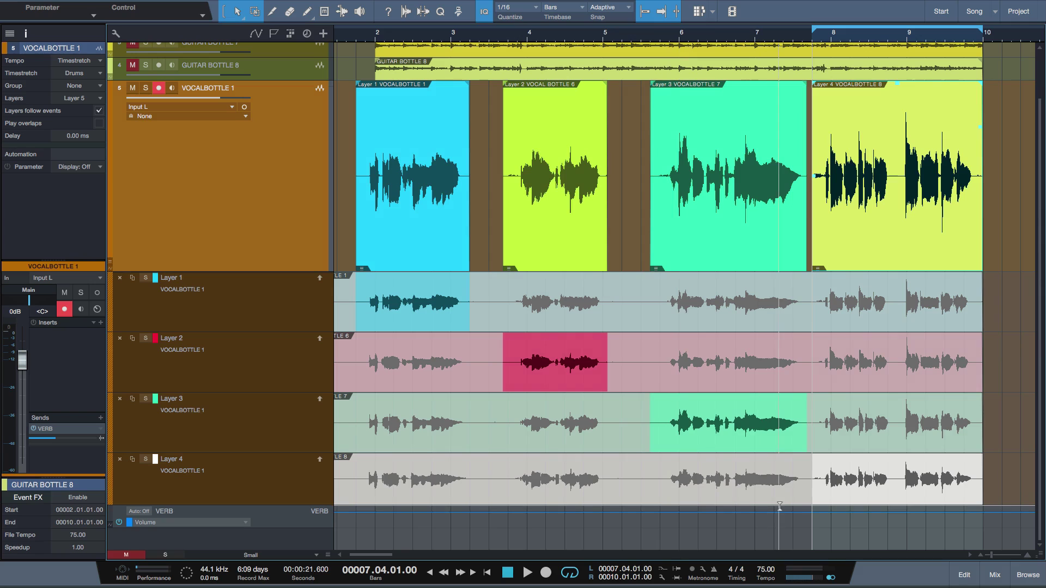
click(959, 480)
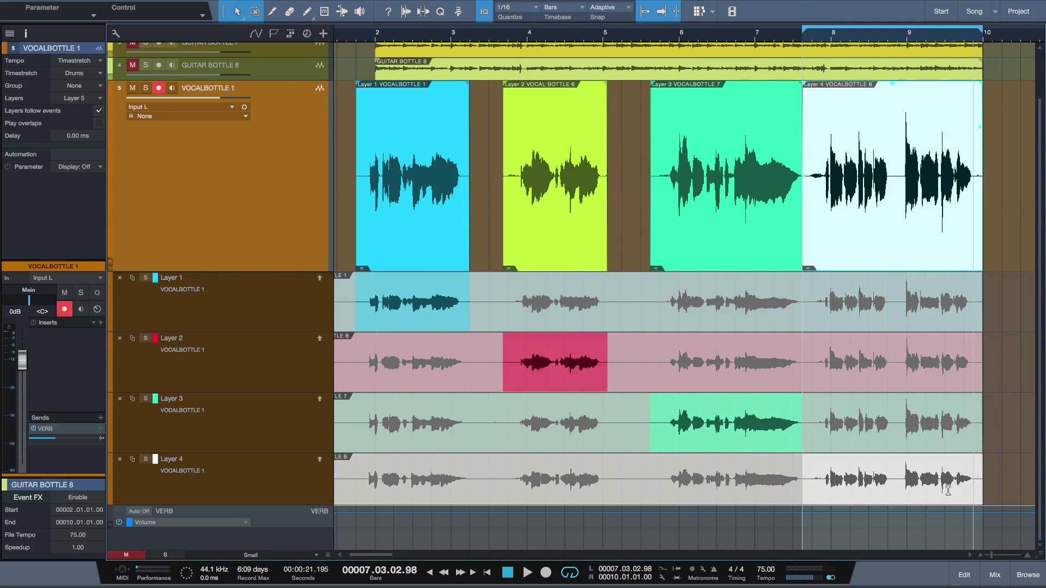
click(557, 237)
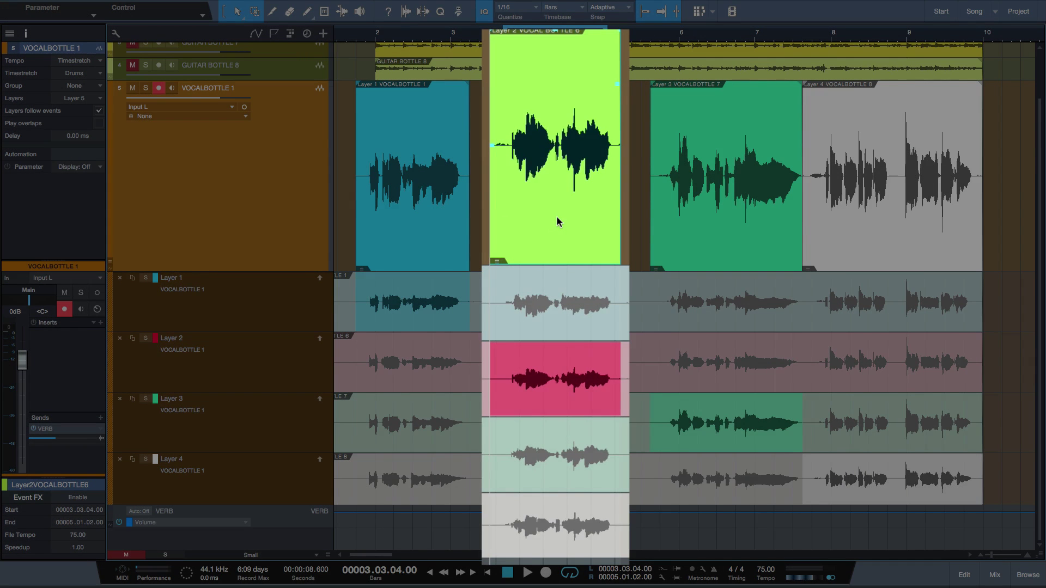
Cycle through takes for the bar 4 phrase and settle on Layer 1
alt+click(557, 216)
alt+click(557, 218)
alt+click(556, 218)
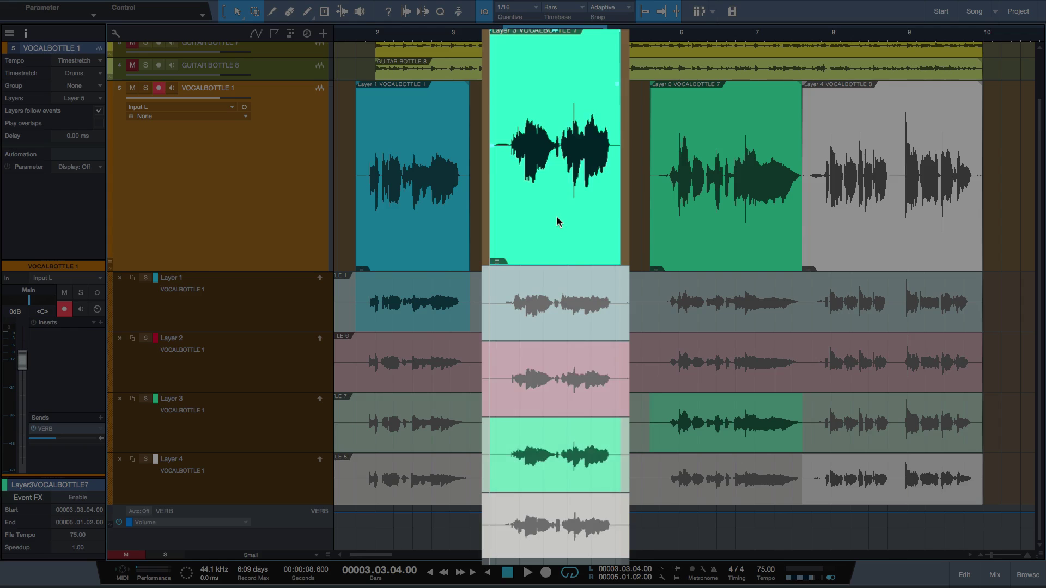
alt+click(557, 218)
alt+click(556, 218)
alt+click(557, 217)
alt+click(557, 217)
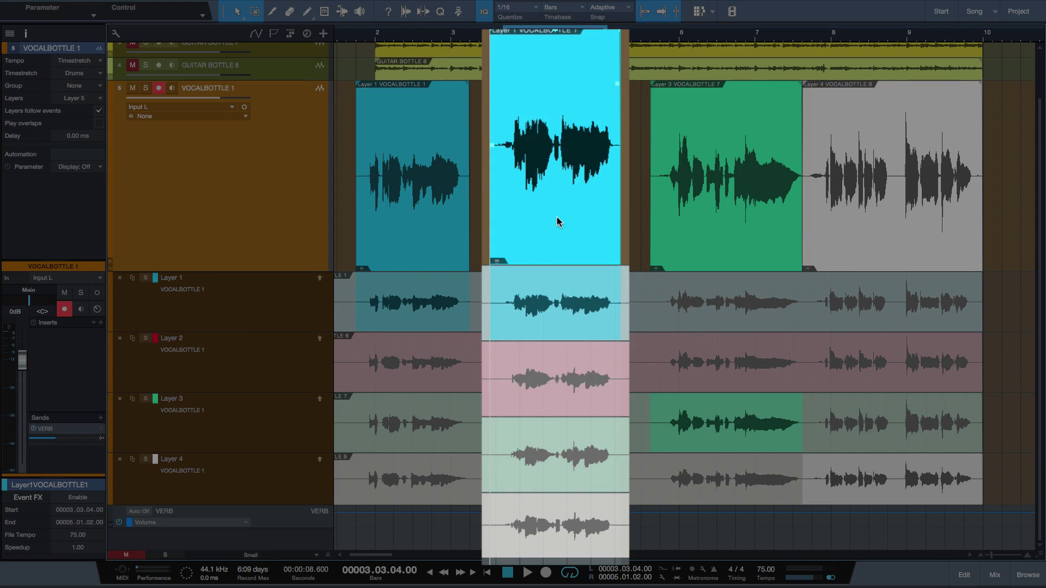
alt+click(556, 217)
alt+click(557, 217)
alt+click(557, 217)
alt+click(557, 217)
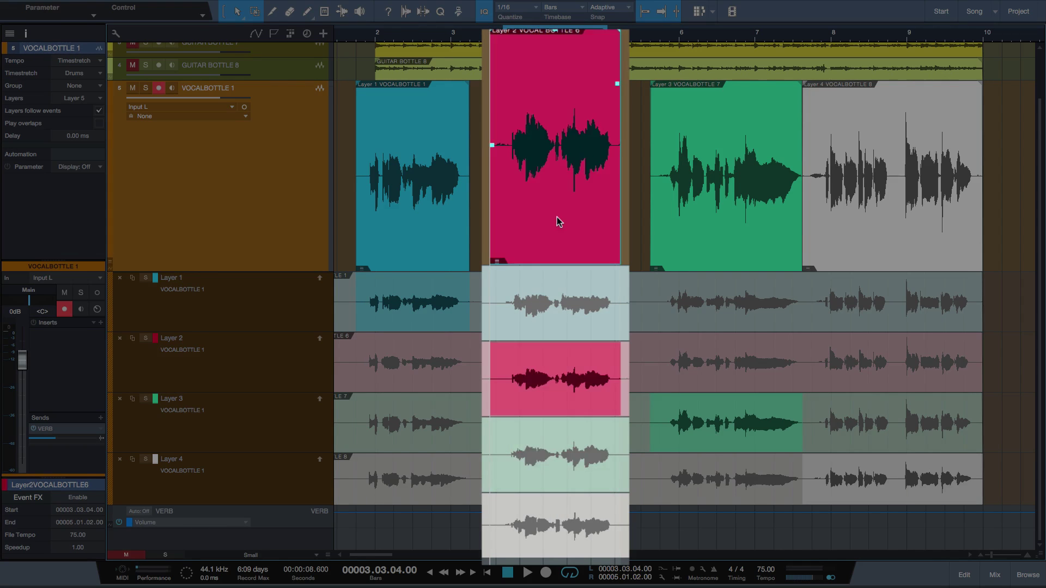
alt+click(557, 217)
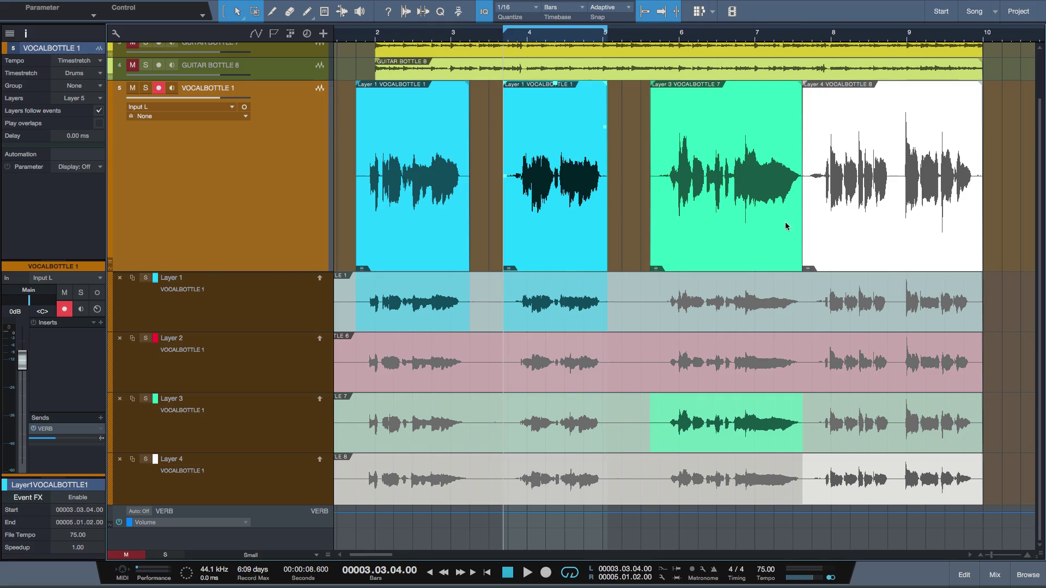
Audition Layers 2 and 1 for the bars 6–7 phrase, then keep Layer 3
click(757, 239)
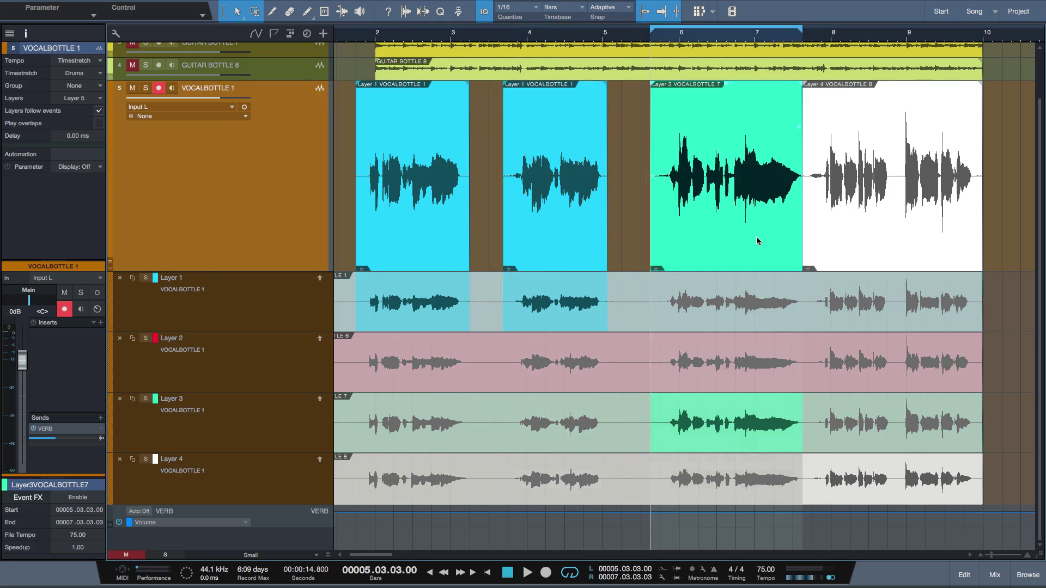
alt+click(757, 235)
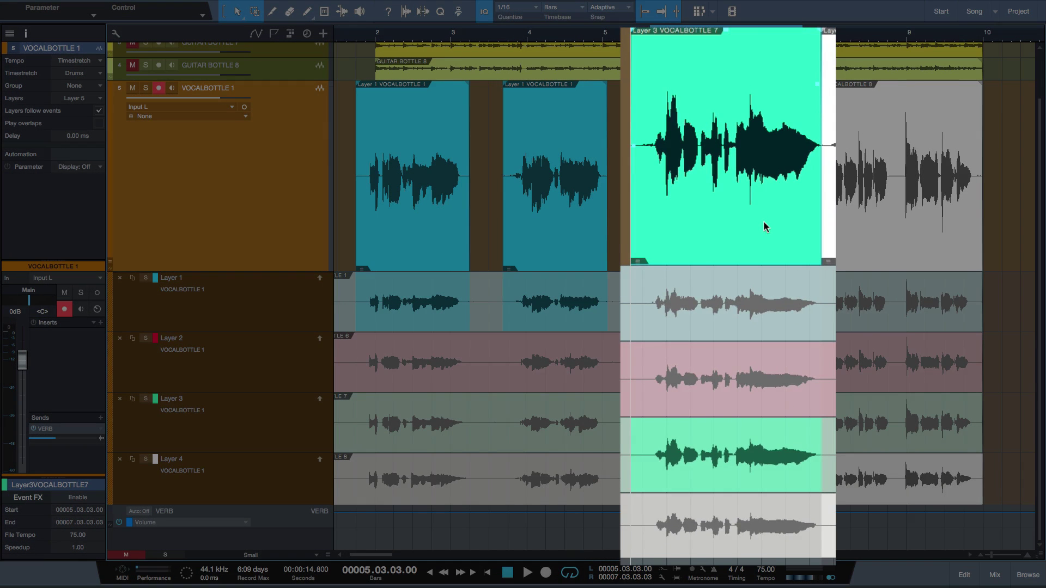
alt+click(763, 220)
alt+click(763, 221)
alt+click(764, 221)
alt+click(764, 221)
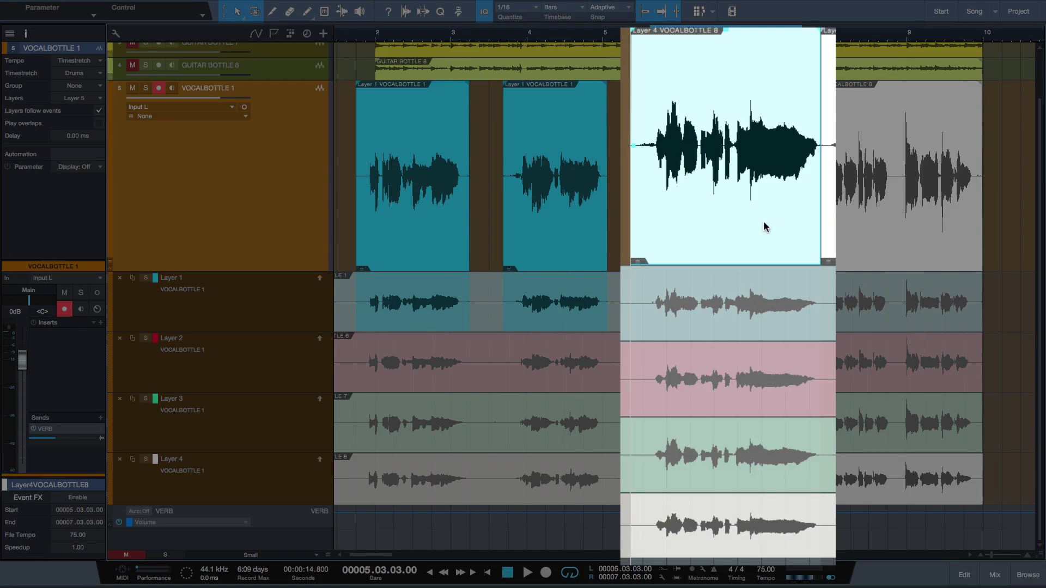
alt+click(764, 221)
alt+click(764, 221)
alt+click(763, 220)
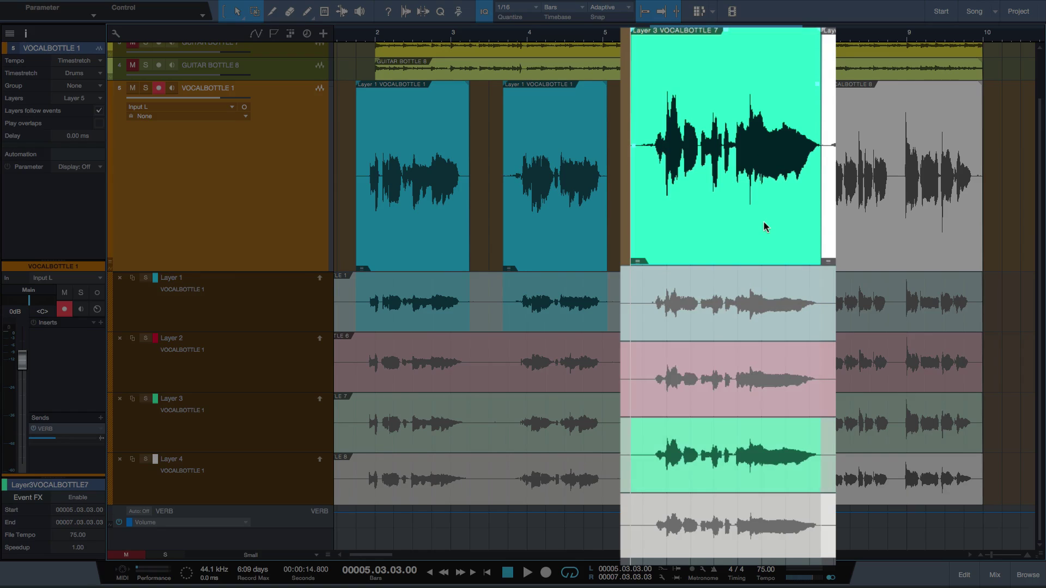
click(756, 237)
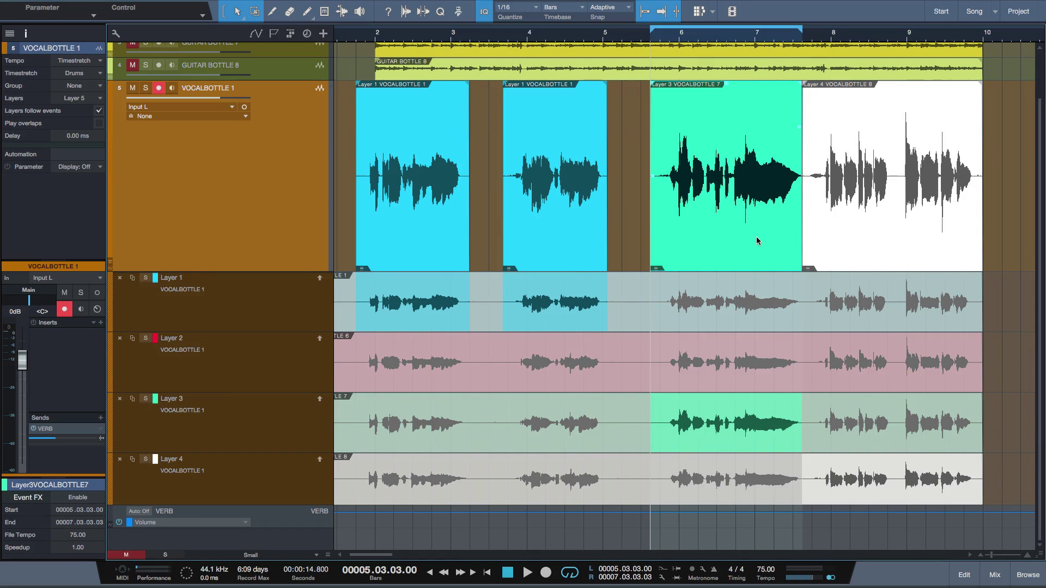
With the Range tool, promote Layer 2 (bars 1.04–3.02), Layer 3 (3.04–5.01) and Layer 1 (bars 5–7)
click(256, 14)
drag(359, 364, 470, 379)
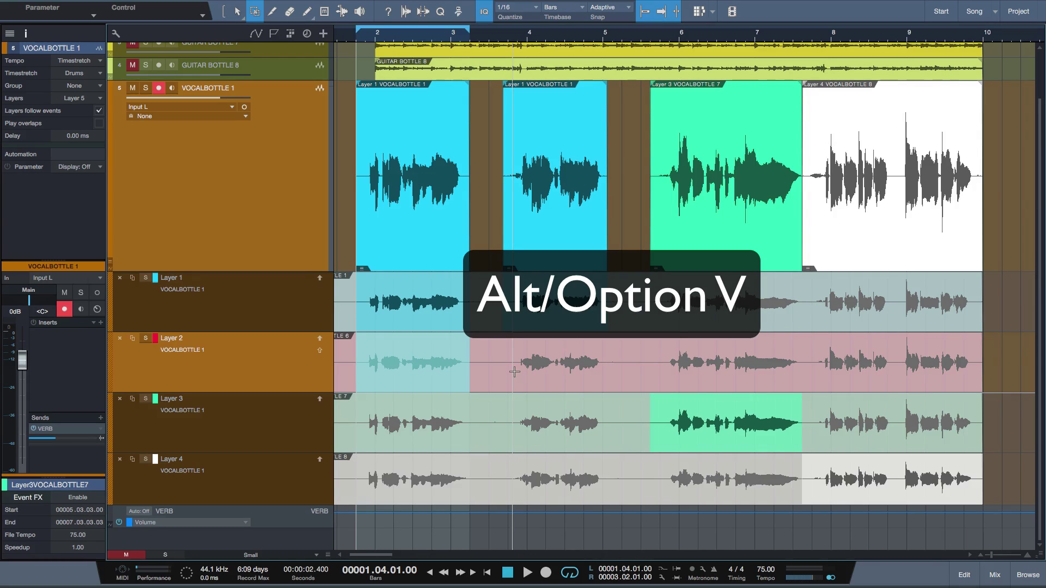
key(alt+v)
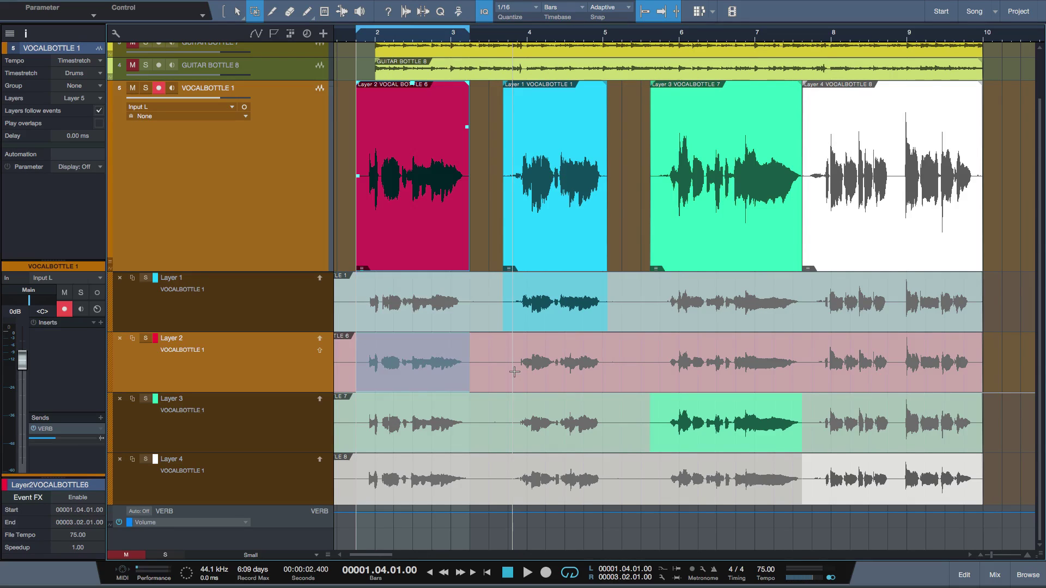
drag(507, 433, 618, 440)
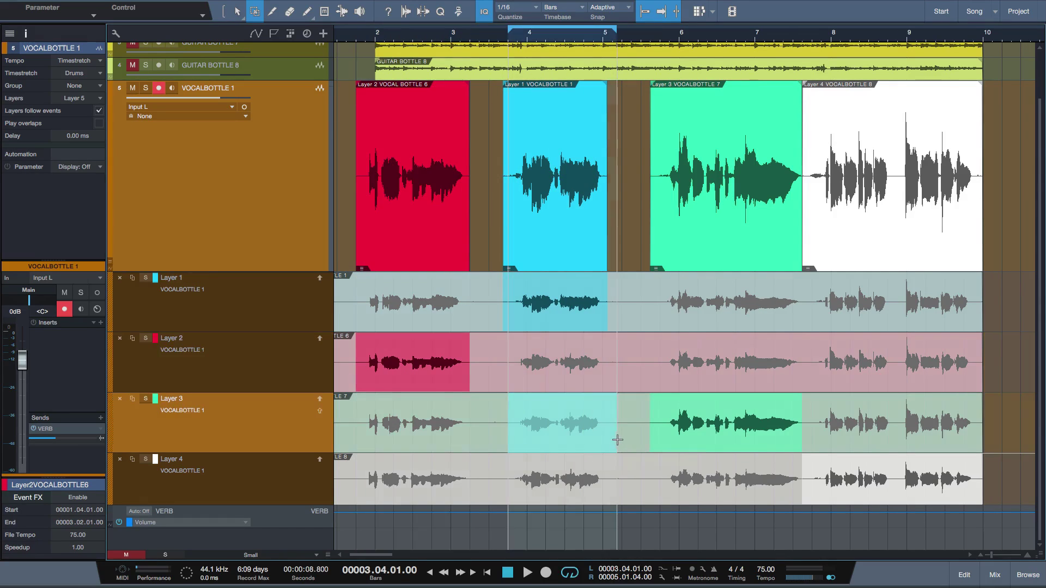
key(alt+v)
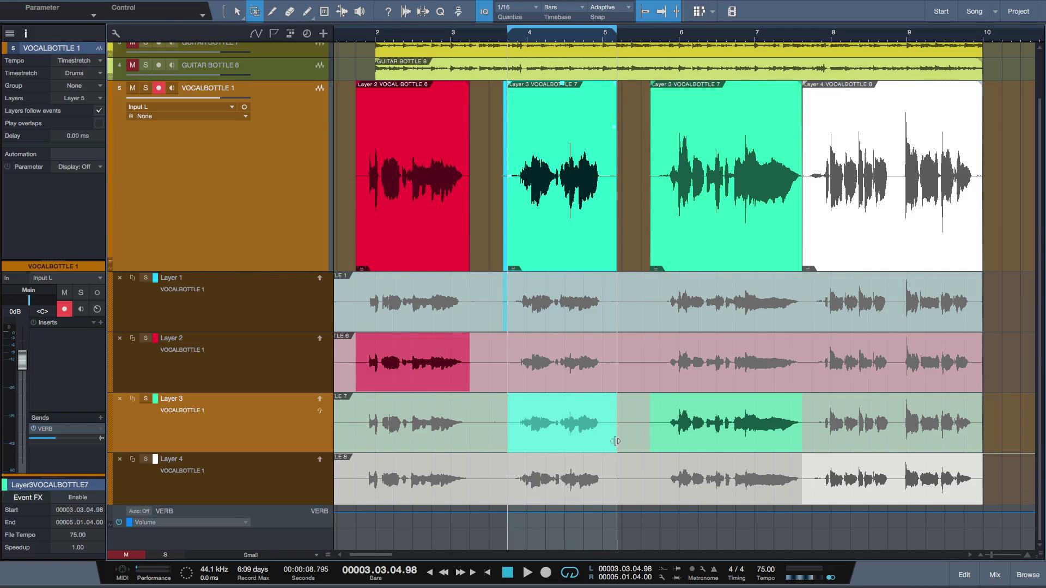
drag(656, 304, 801, 304)
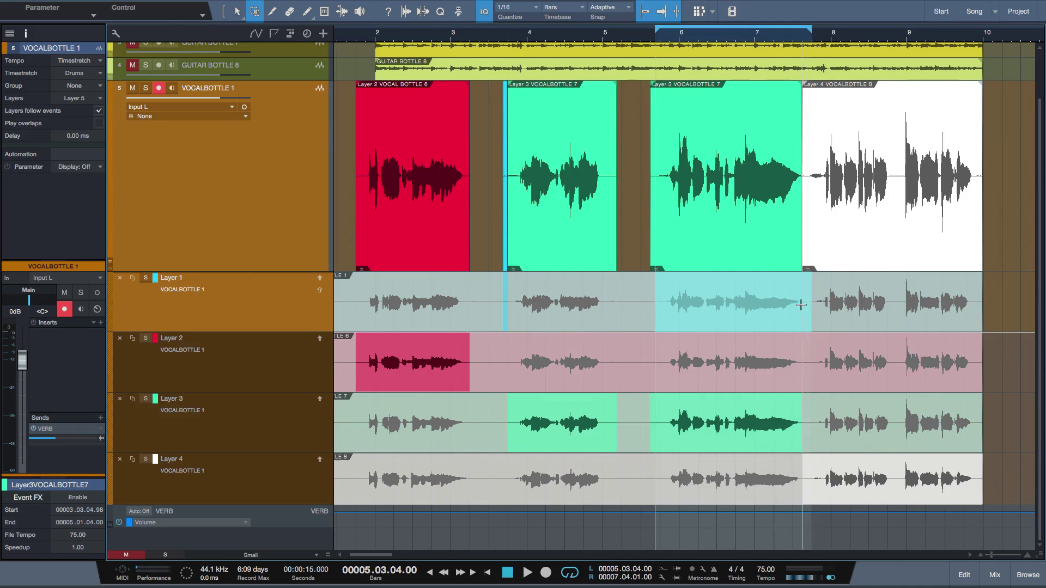
key(alt+v)
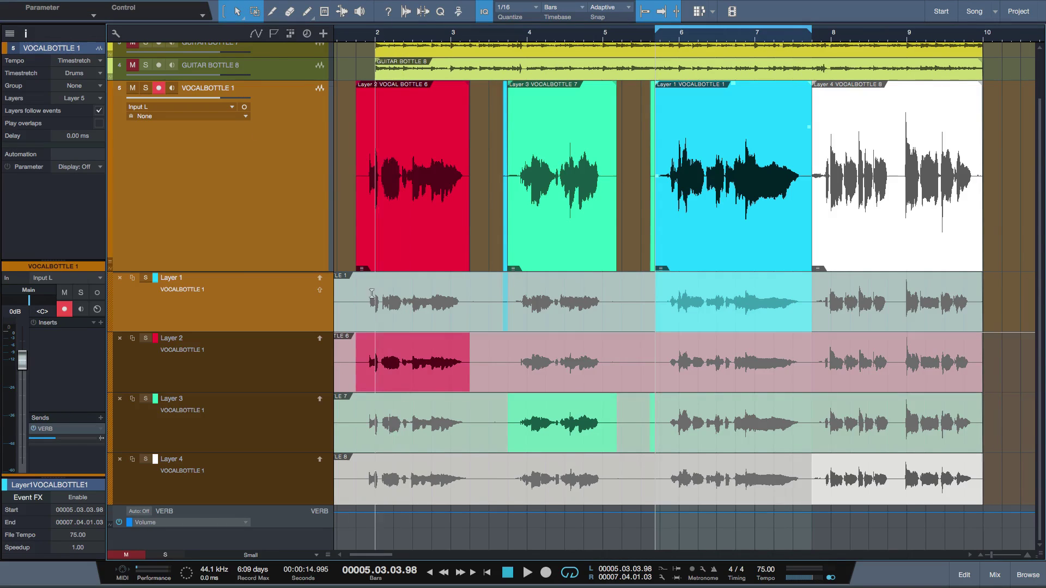
Recomp with Layer 1 for the opening, Layer 2 for bars 6–8, Layer 3 at bar 8, Layer 4 near bar 9
drag(357, 303, 621, 301)
drag(656, 362, 850, 362)
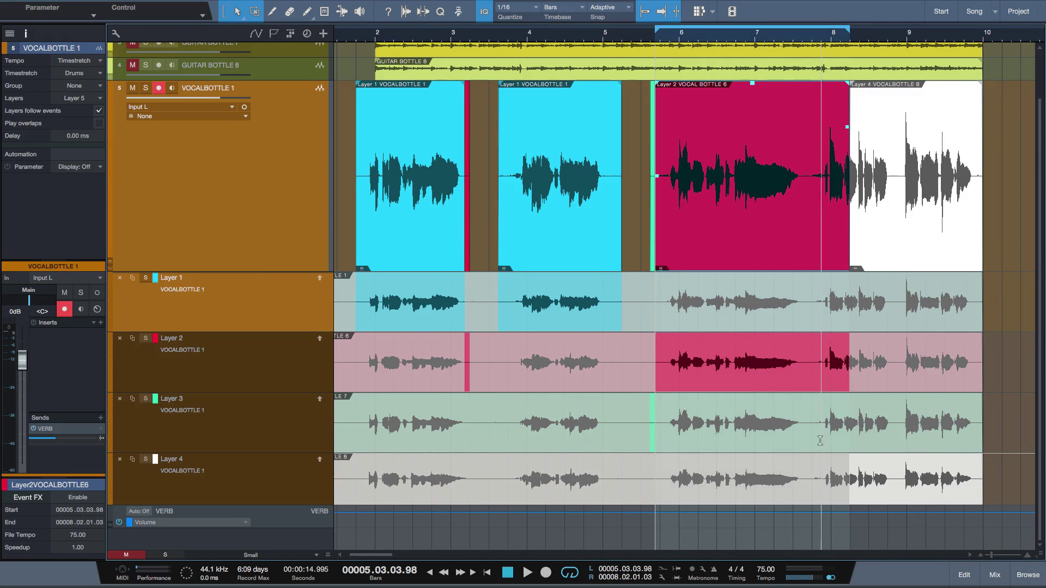
drag(827, 423, 888, 423)
drag(893, 480, 981, 480)
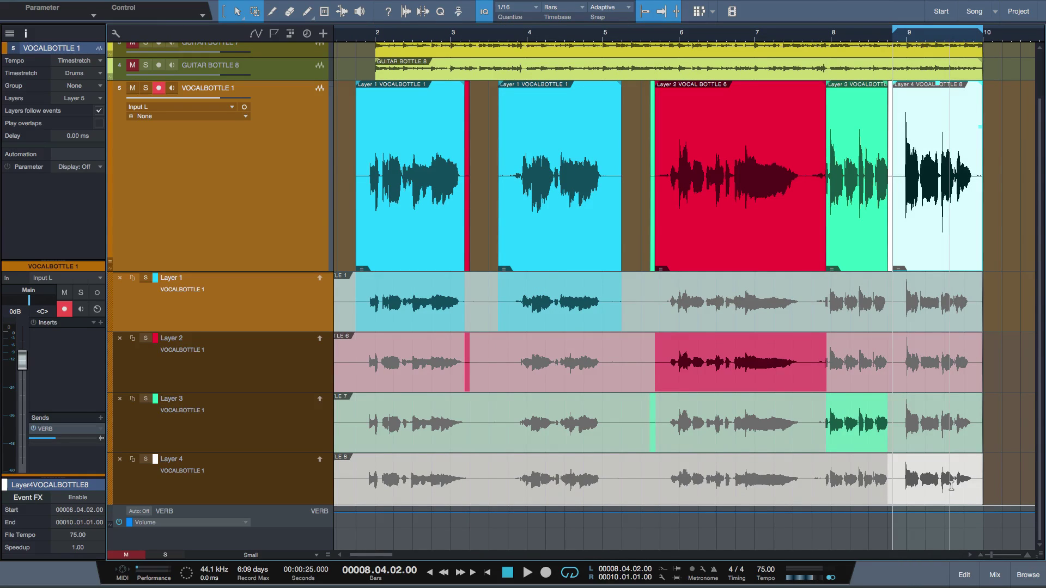
Review the arrangement editing options, then switch to the Range tool for time-range selection
click(116, 34)
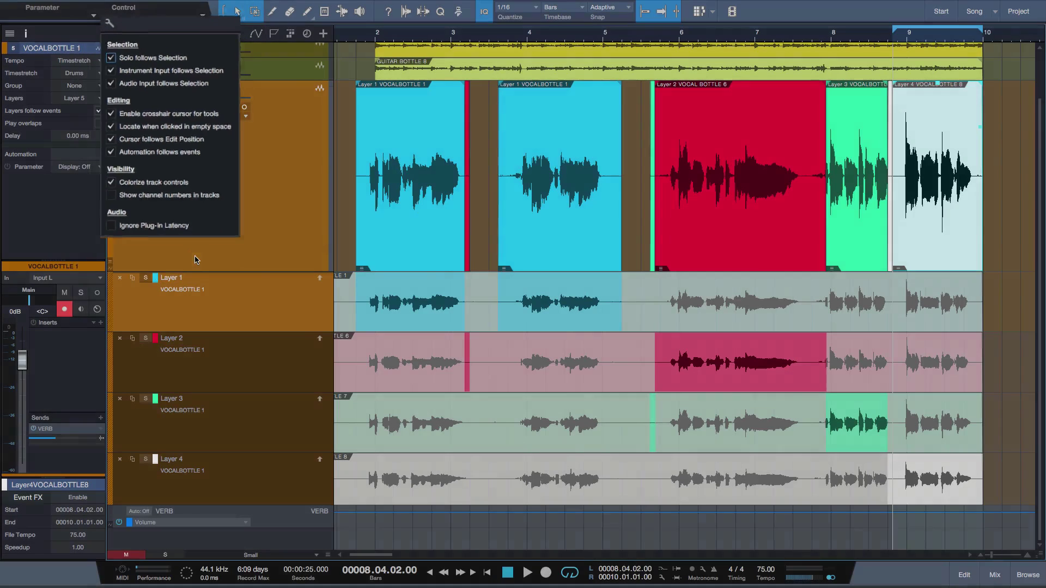
click(141, 281)
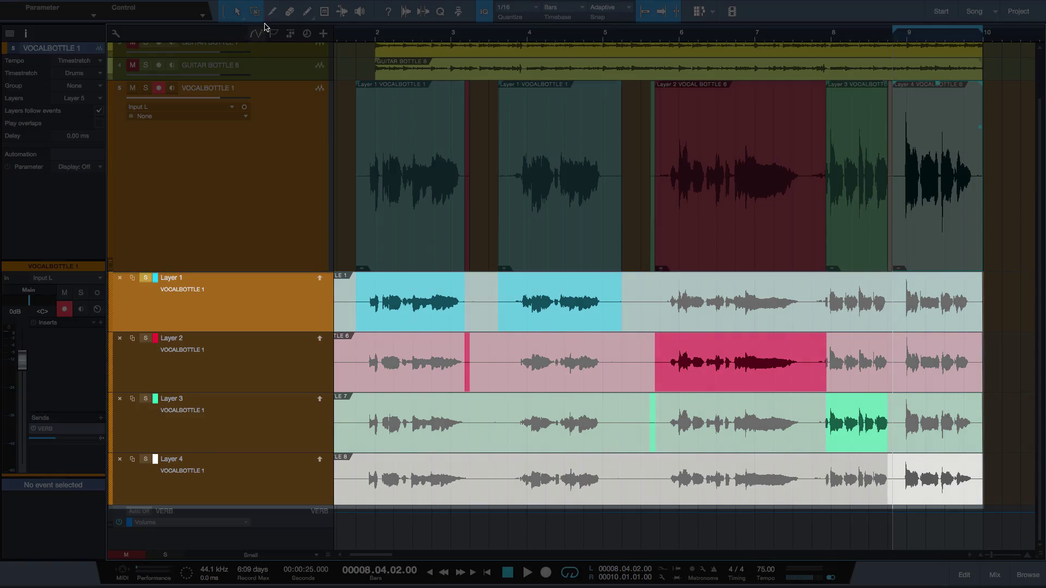
click(256, 12)
Play the comp from bar 2 while auditioning Layers 2 and 3
click(356, 36)
key(space)
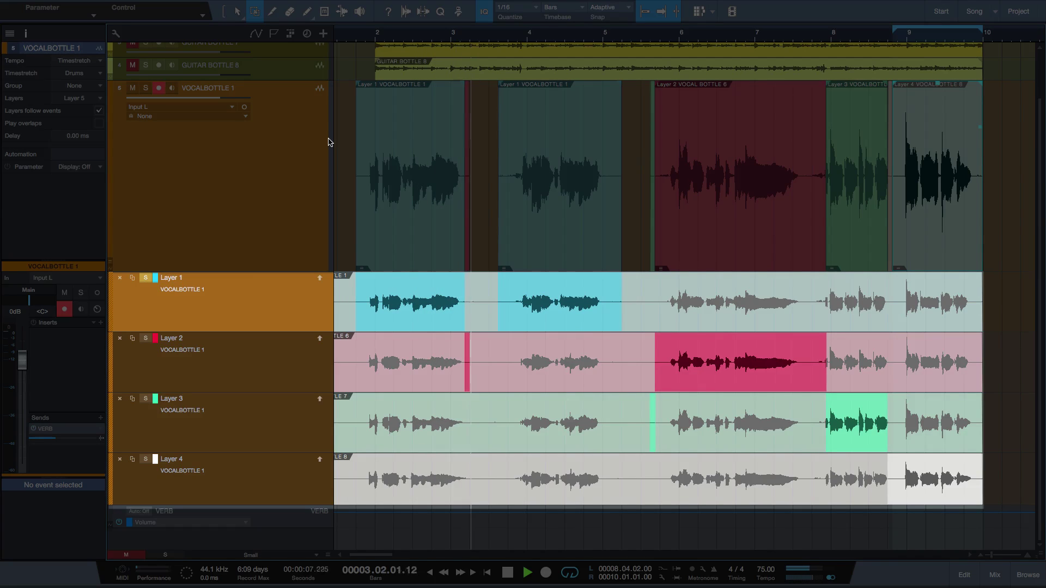
key(Down)
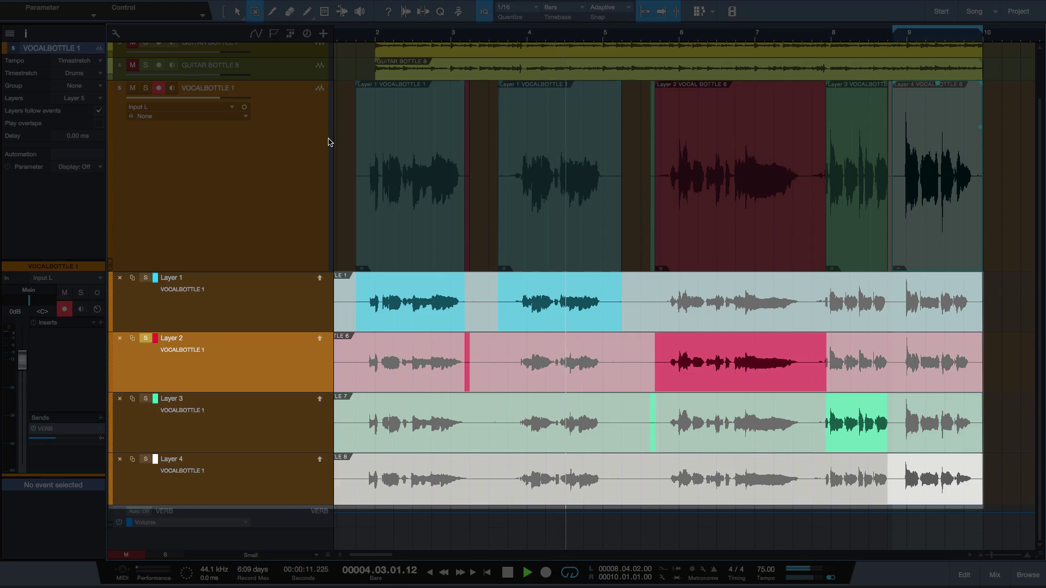
key(Down)
key(Down)
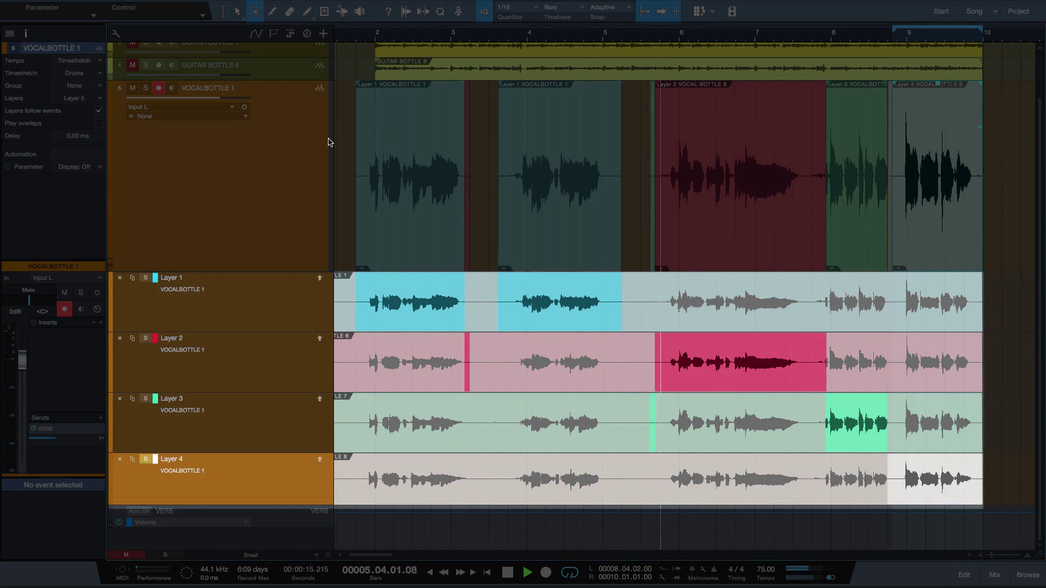
key(Up)
key(Up)
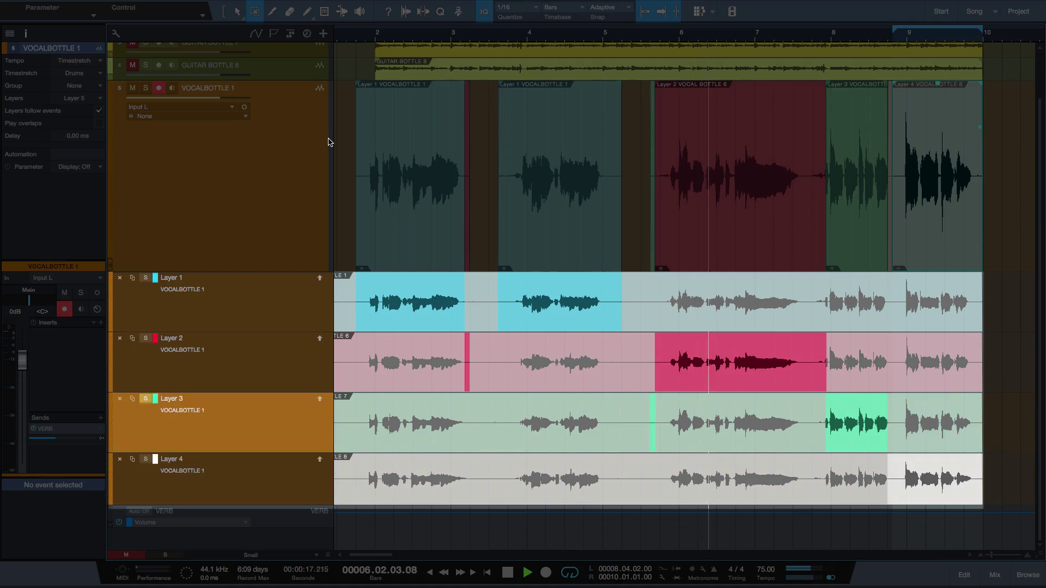
Audition Layer 1 and use it instead of Layer 2 for bars 5–7
key(Up)
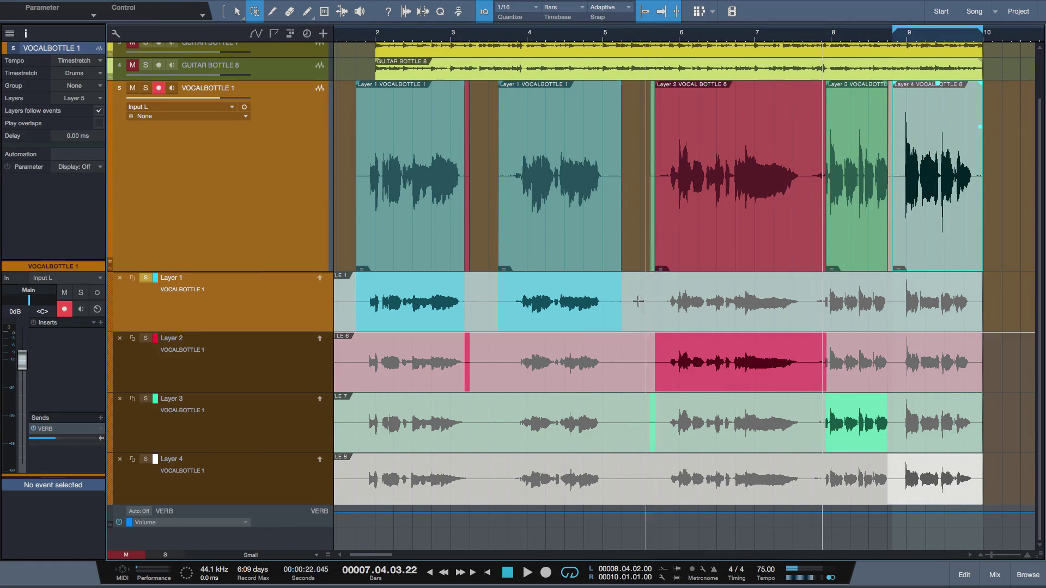
drag(651, 305, 799, 304)
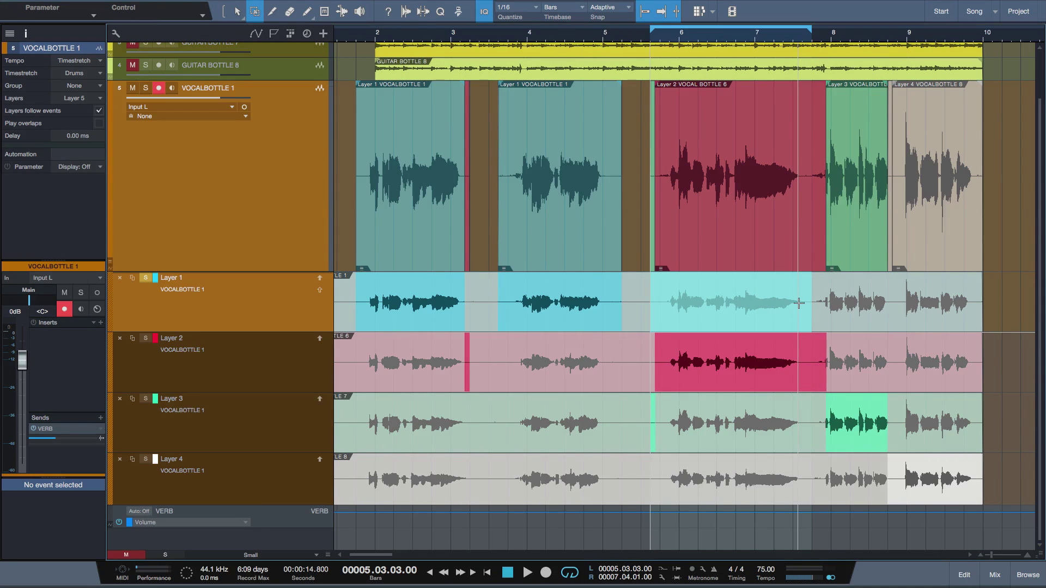
drag(799, 304, 799, 304)
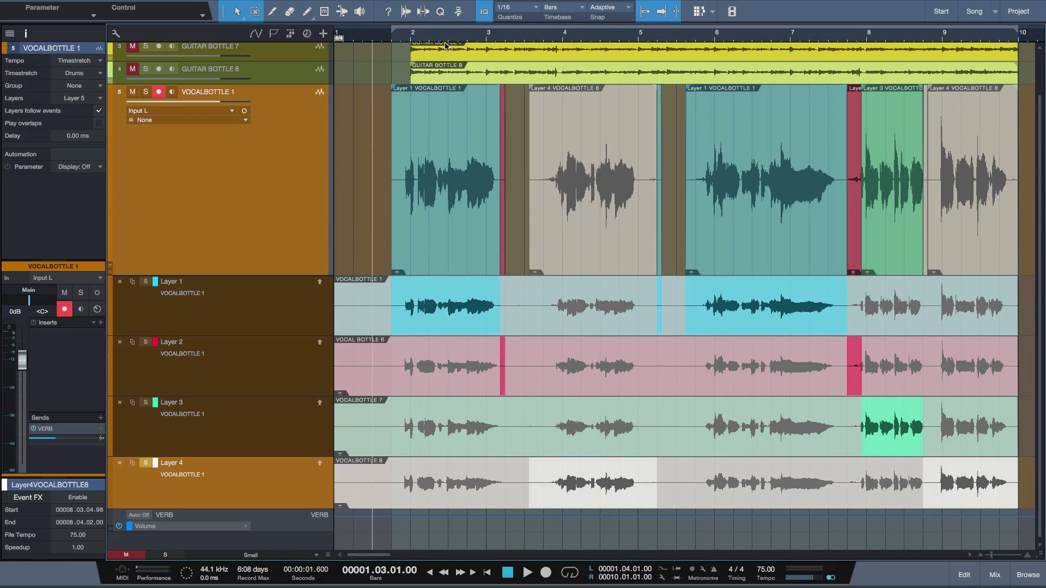
Select all comped events on the vocal track and merge them into one part with G
drag(369, 202, 1014, 207)
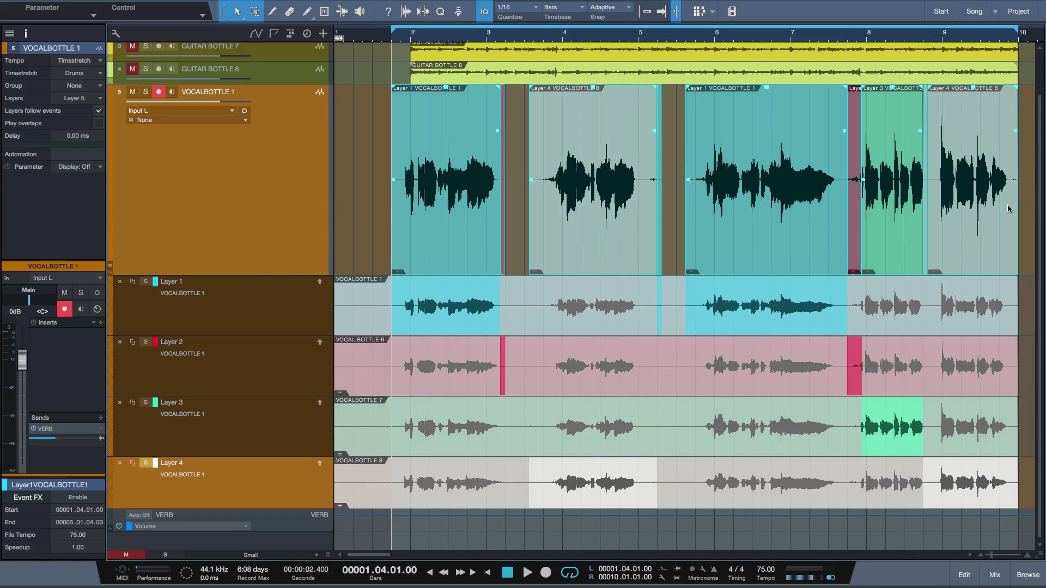
key(g)
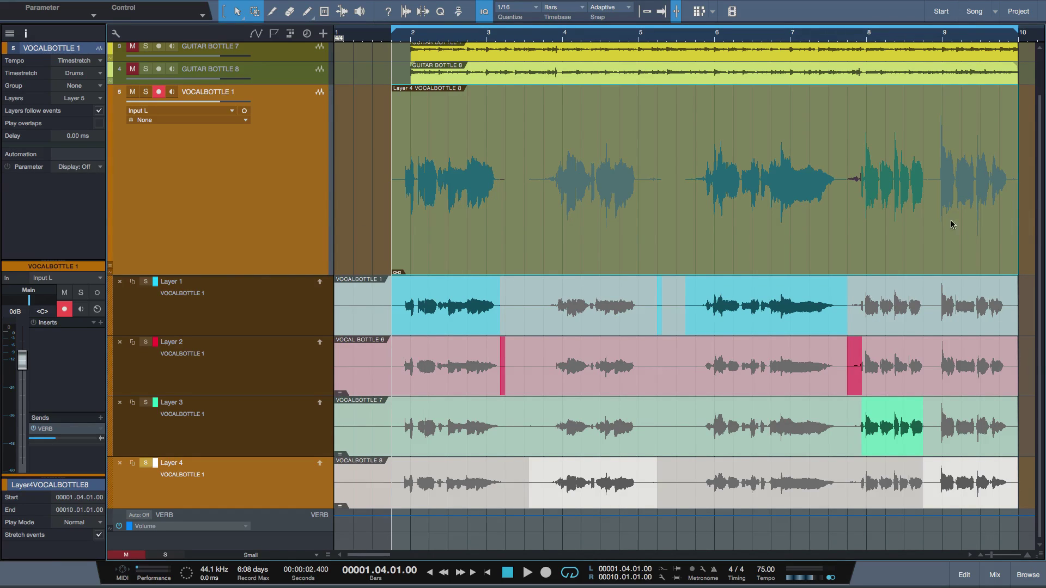
scroll(615, 217, right, 1)
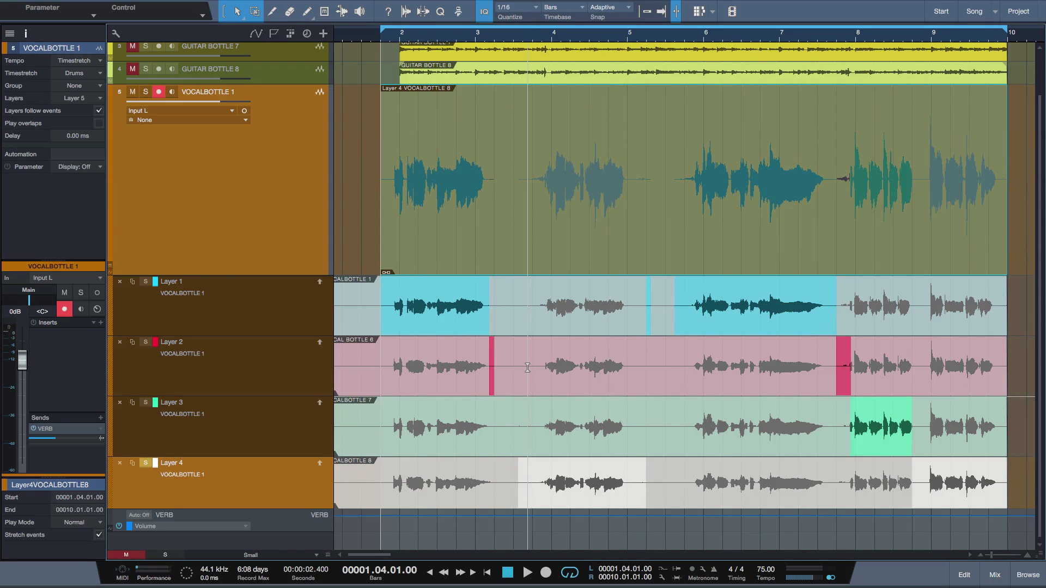
Comp Layer 2 for bars 3.3–4 and near 4.5, Layer 4 near bar 6, and Layer 3 near bar 6.7
drag(527, 368, 630, 368)
drag(687, 433, 731, 433)
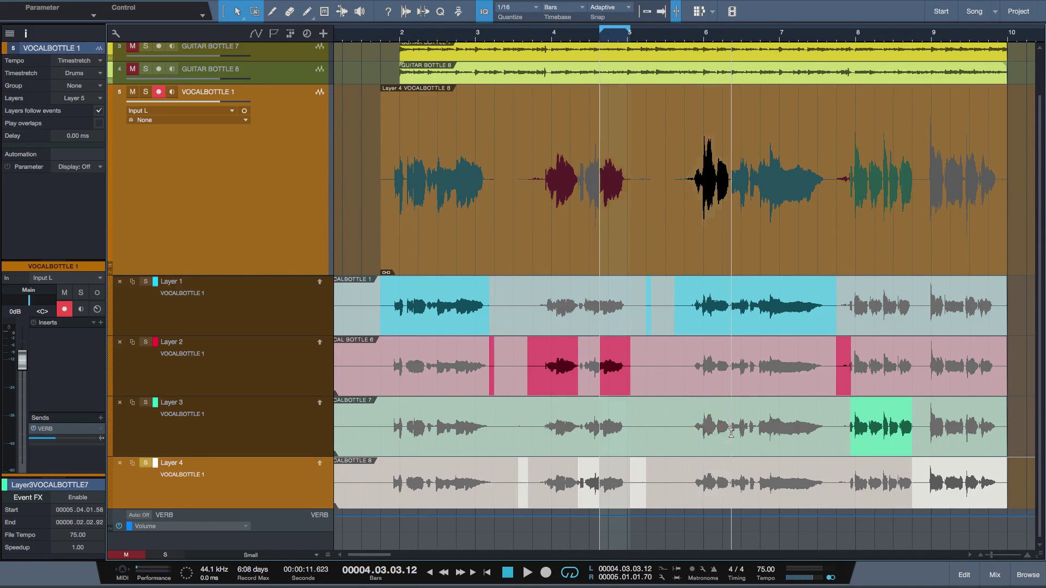
drag(729, 483, 755, 482)
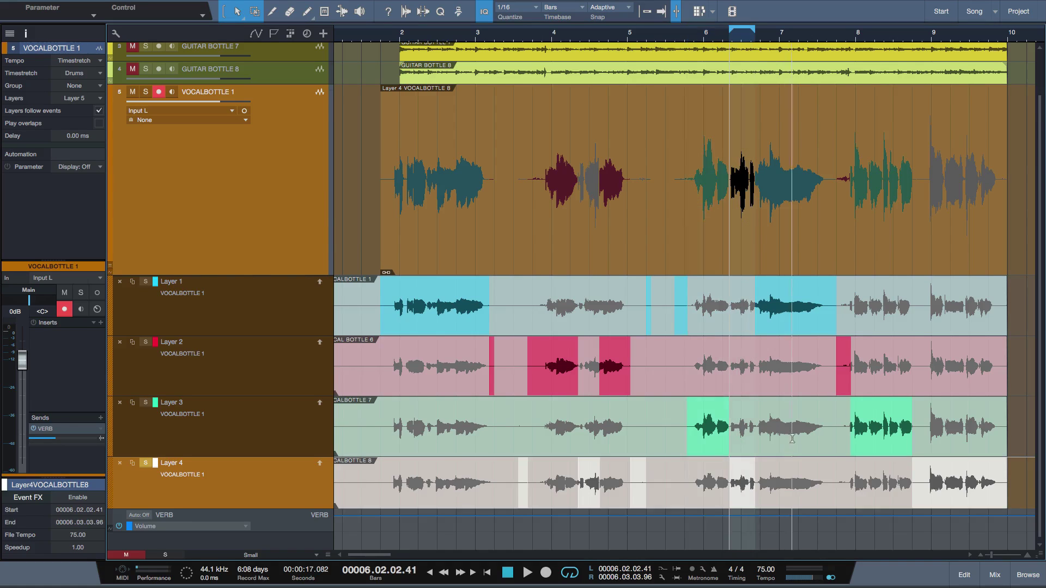
drag(812, 439, 757, 438)
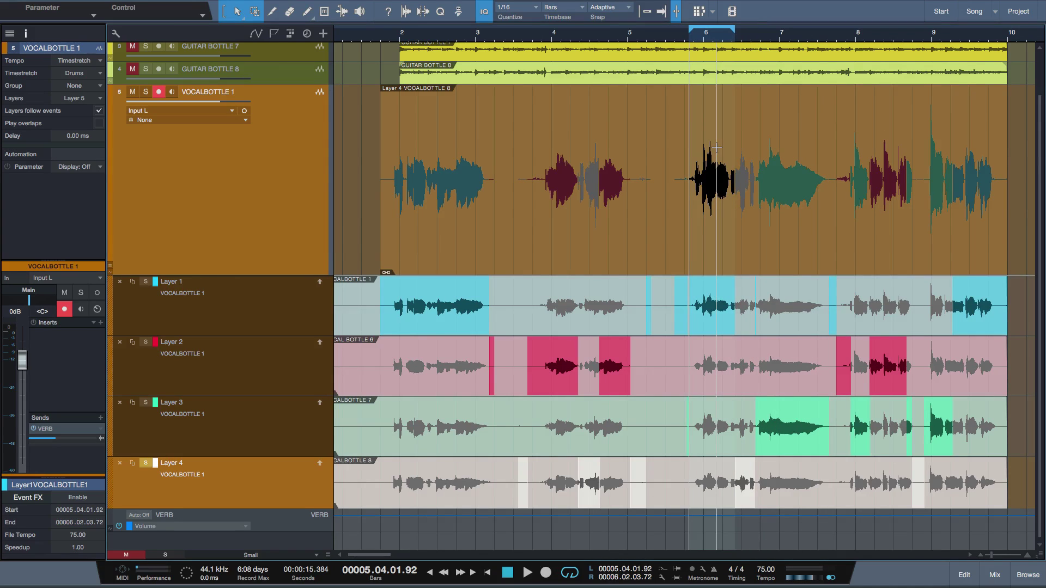
Switch the bar 6 section to Layer 3, use Layer 2 before bar 9 and Layer 4 near bar 9
drag(679, 368, 738, 370)
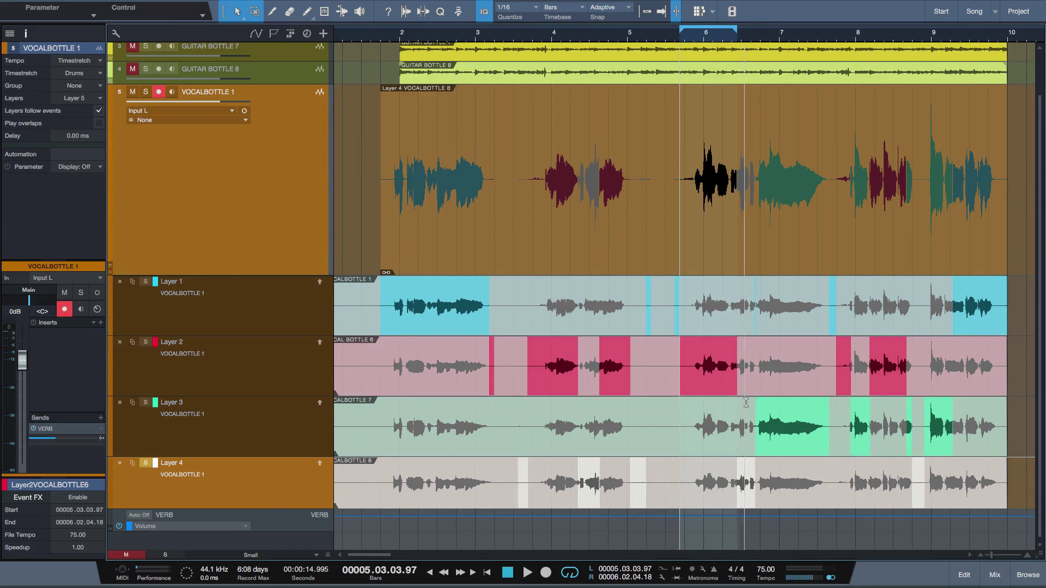
drag(732, 427, 685, 428)
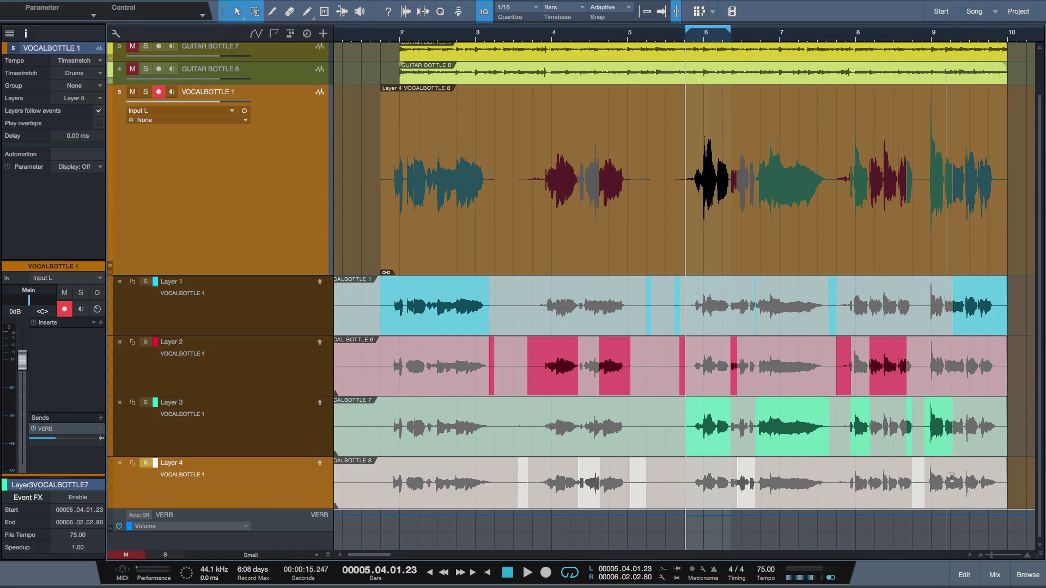
drag(952, 478, 987, 479)
drag(954, 363, 906, 355)
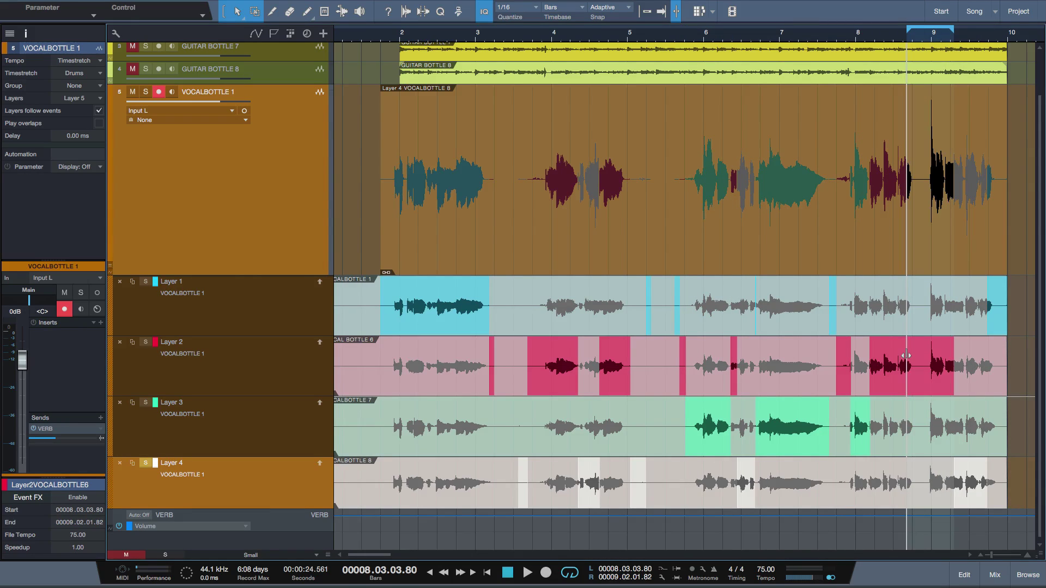